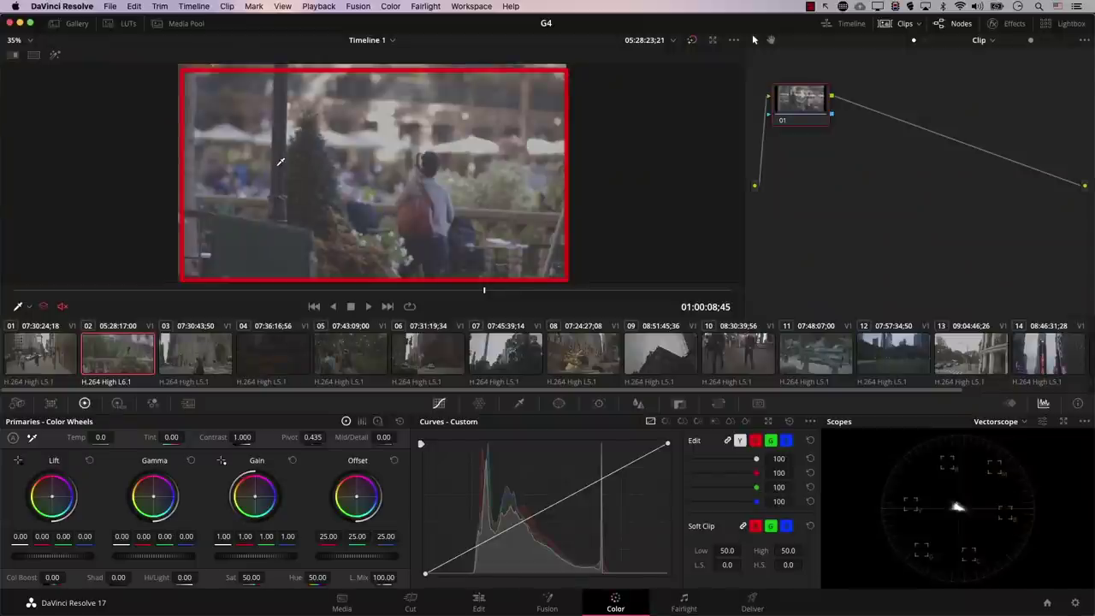
Step: Stop the colour picker and show clip 02 of Timeline 1 at its neutral grade
click(276, 163)
Step: Tint clip 02 blue with the Offset wheel at 10.68 / 25.34 / 59.00 RGB
drag(358, 500, 367, 502)
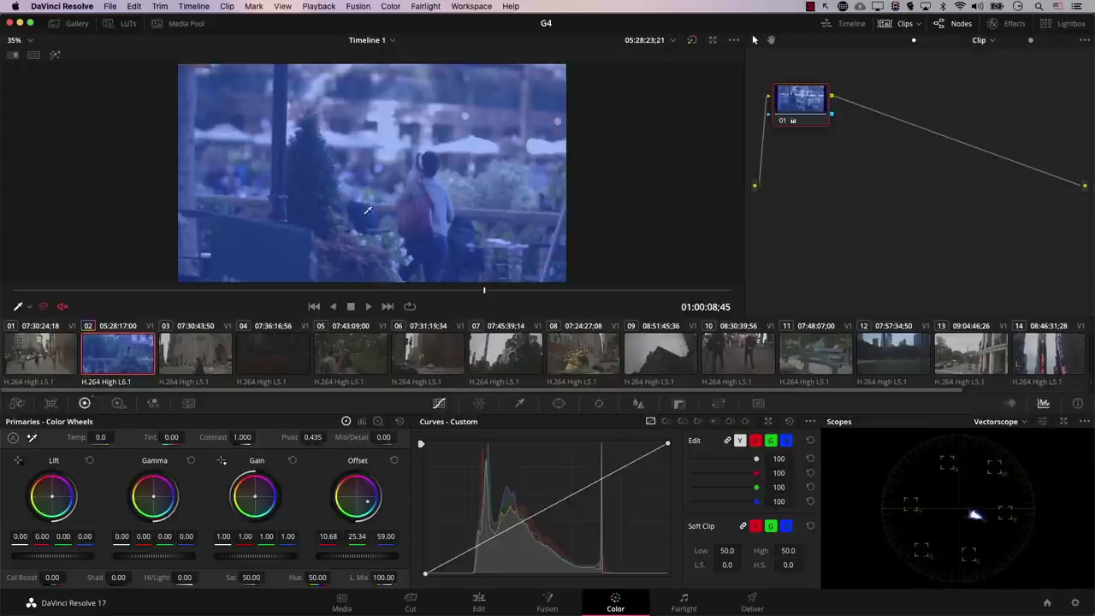
right_click(108, 355)
Step: Create a new local version of clip 02 and shift its Offset to orange (49.93 / 21.15 / -18.03)
mouse_move(214, 22)
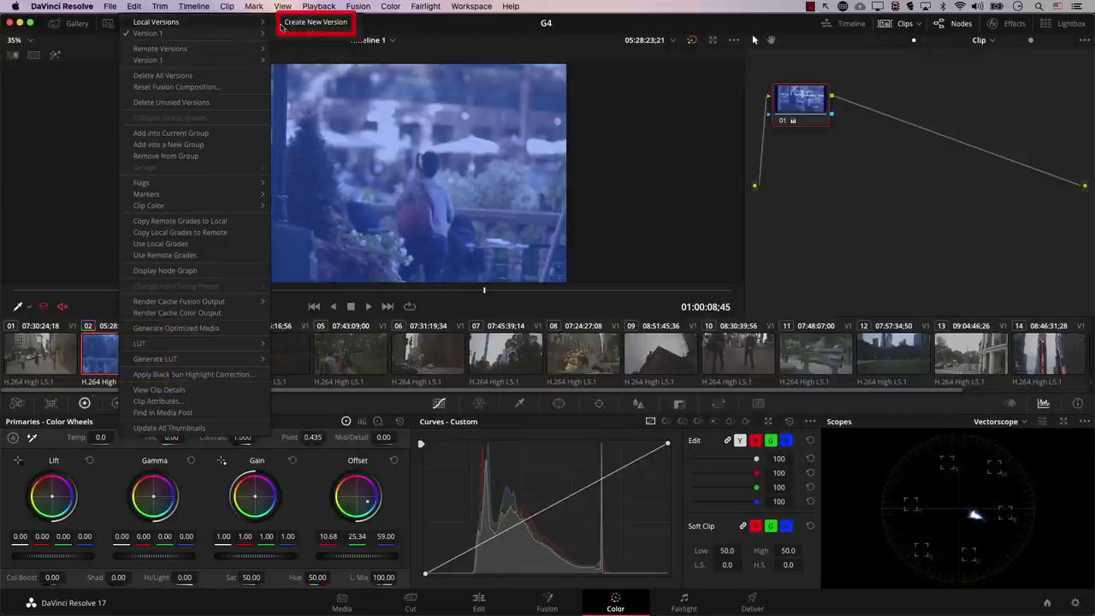
click(304, 23)
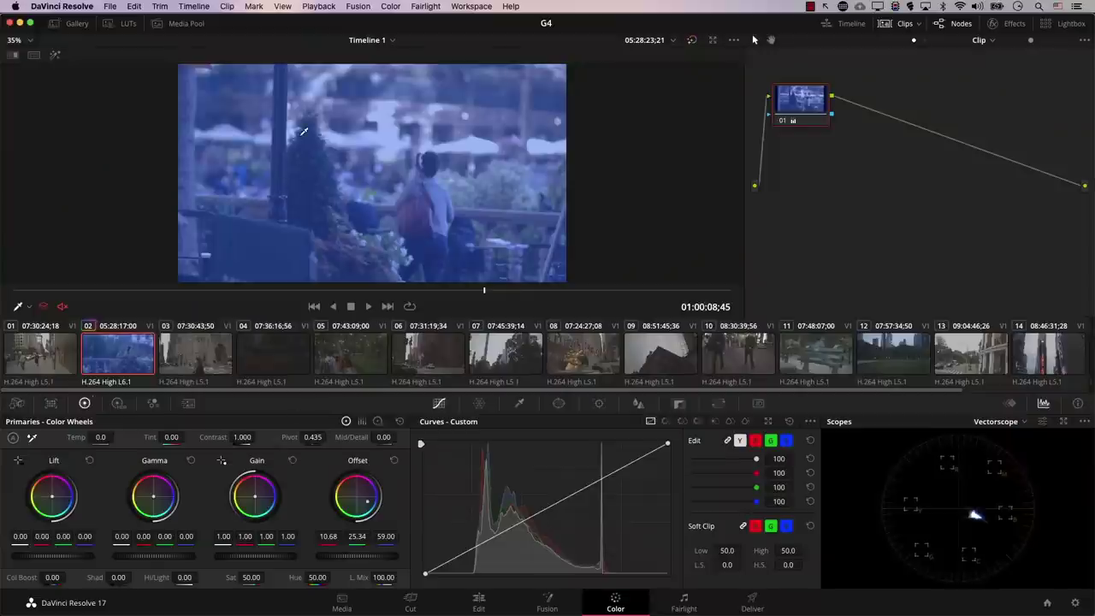
drag(367, 501, 343, 486)
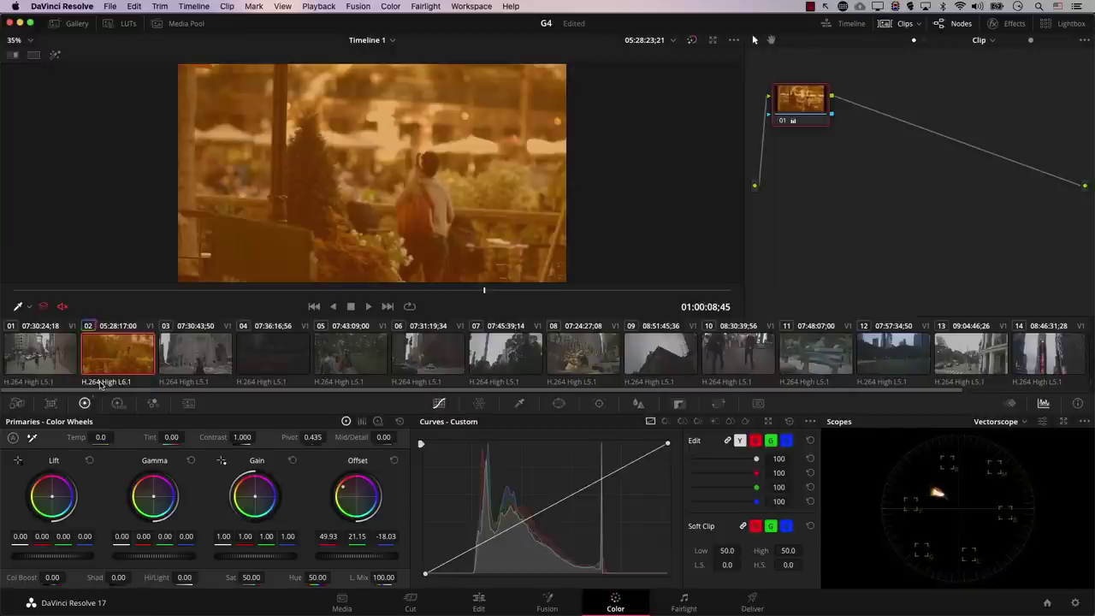
Step: Cycle the clip thumbnail labels from file names to version names
click(104, 385)
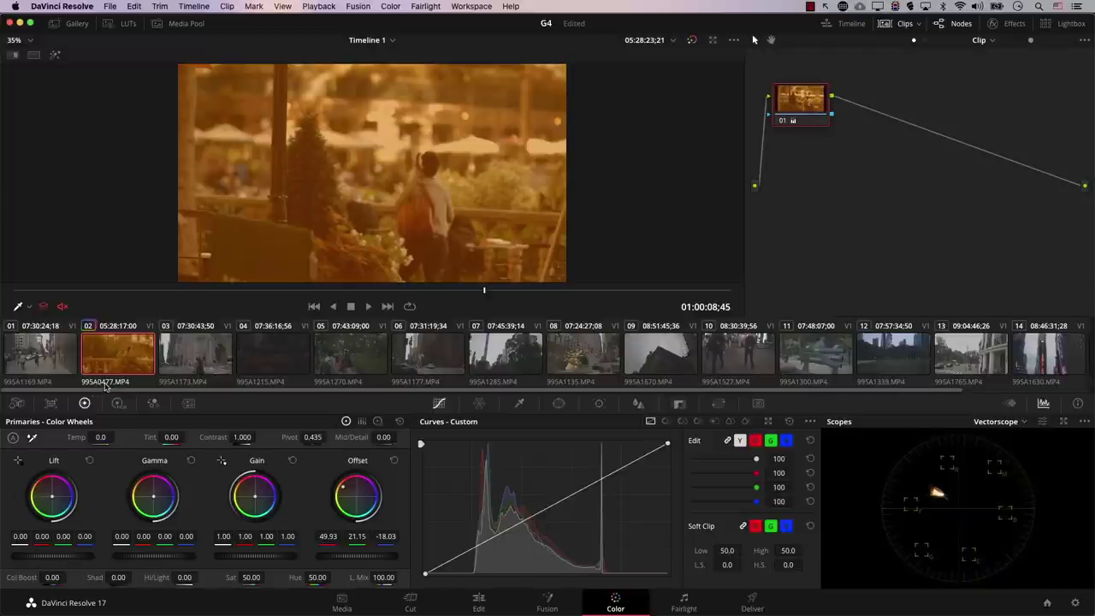
click(105, 385)
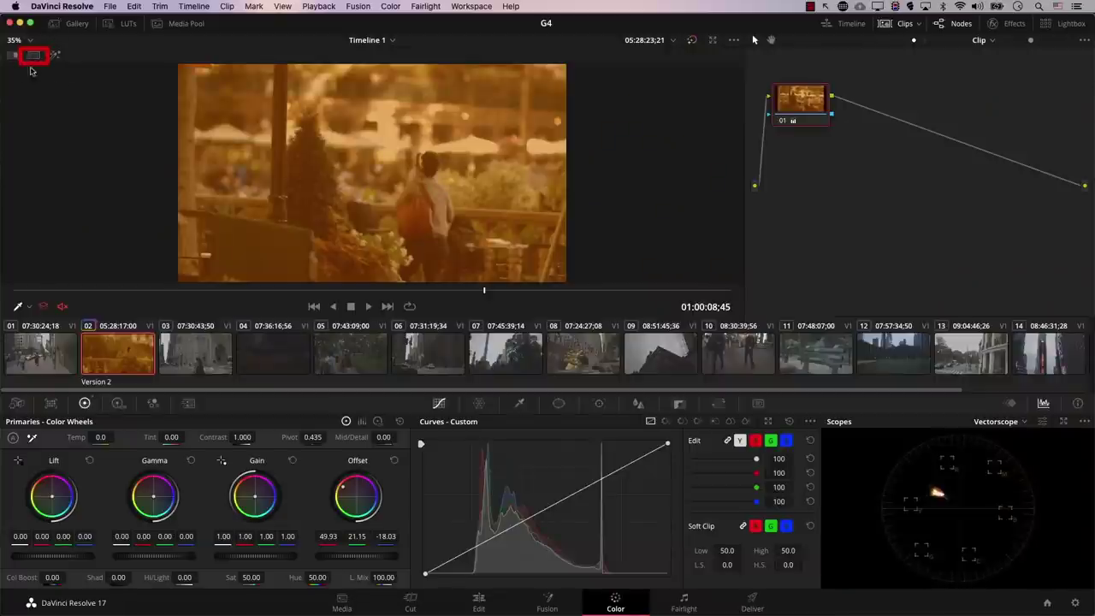
Step: Enable split-screen and set it to compare the clip's grade versions
click(31, 58)
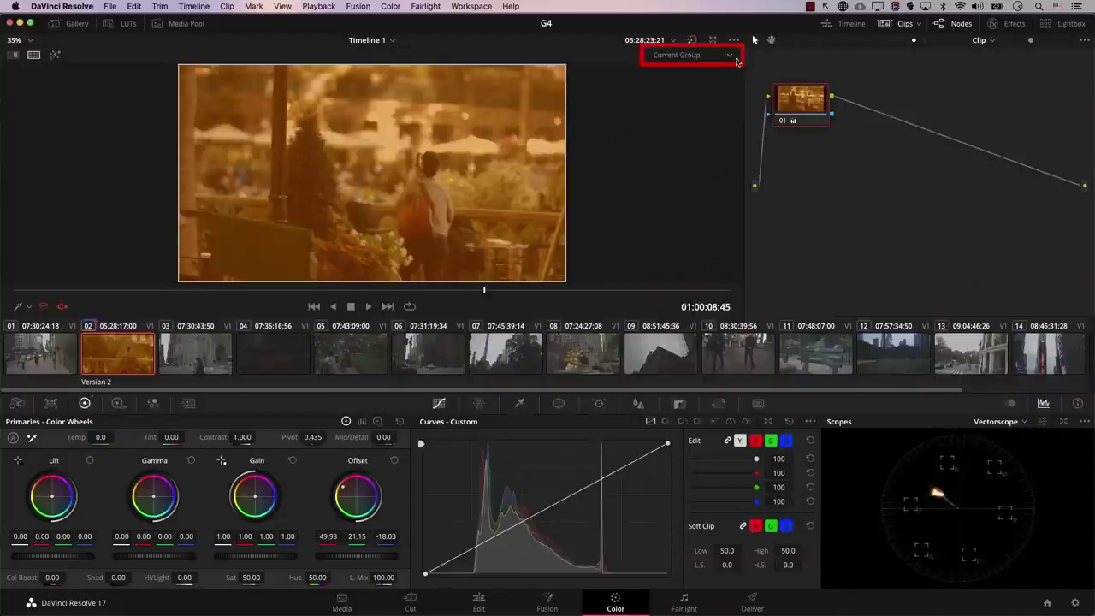
click(728, 57)
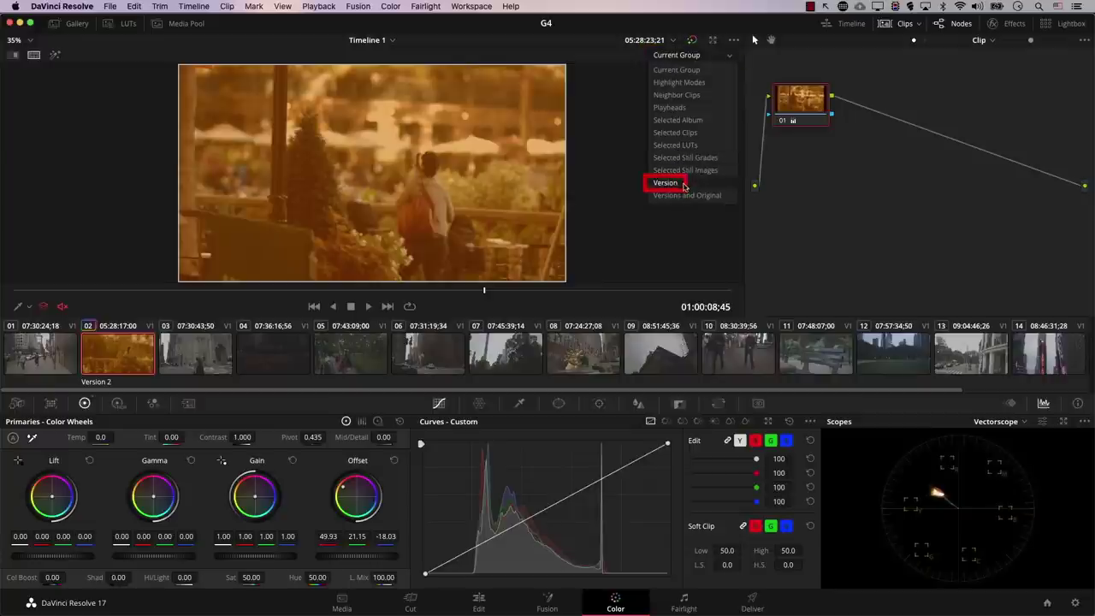
click(666, 184)
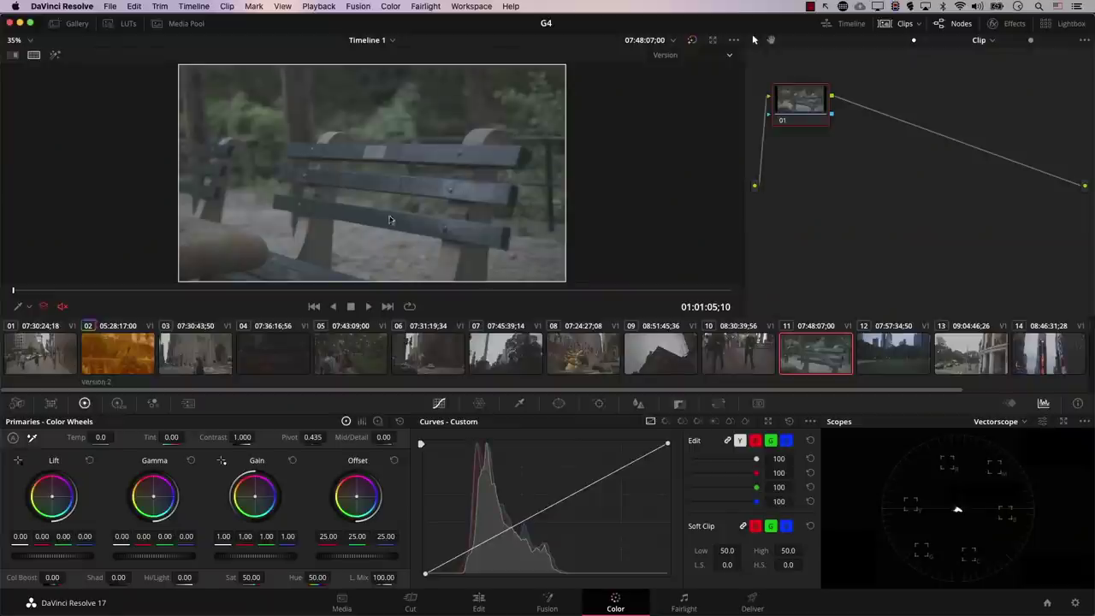
Step: Boost clip 11's contrast, raise saturation to 95.80, and add a new grade version
drag(237, 438, 285, 440)
drag(250, 582, 377, 582)
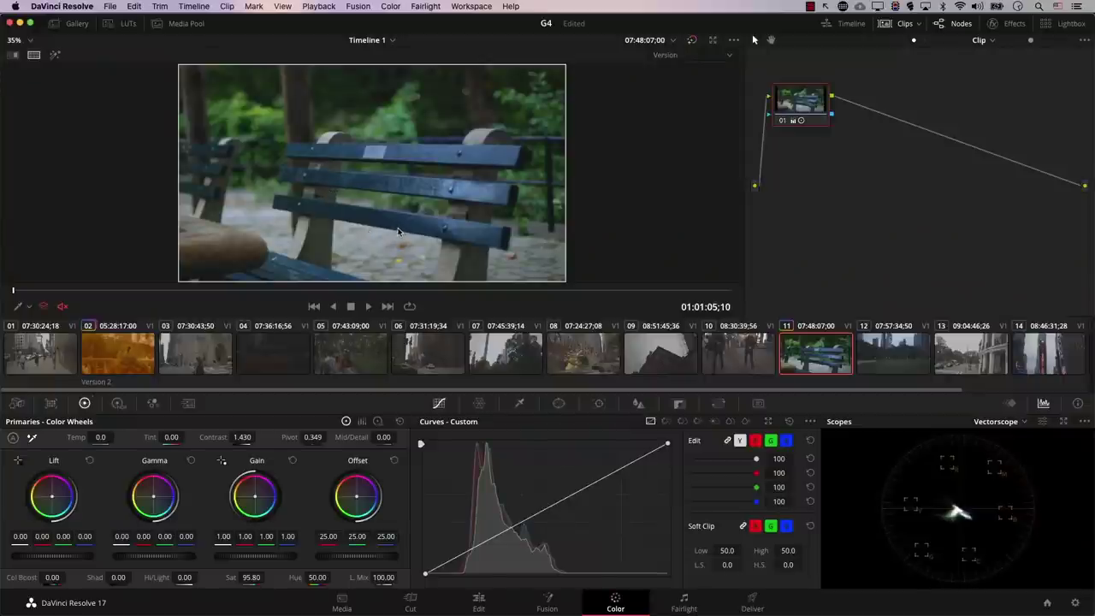
key(super+y)
key(super+alt+w)
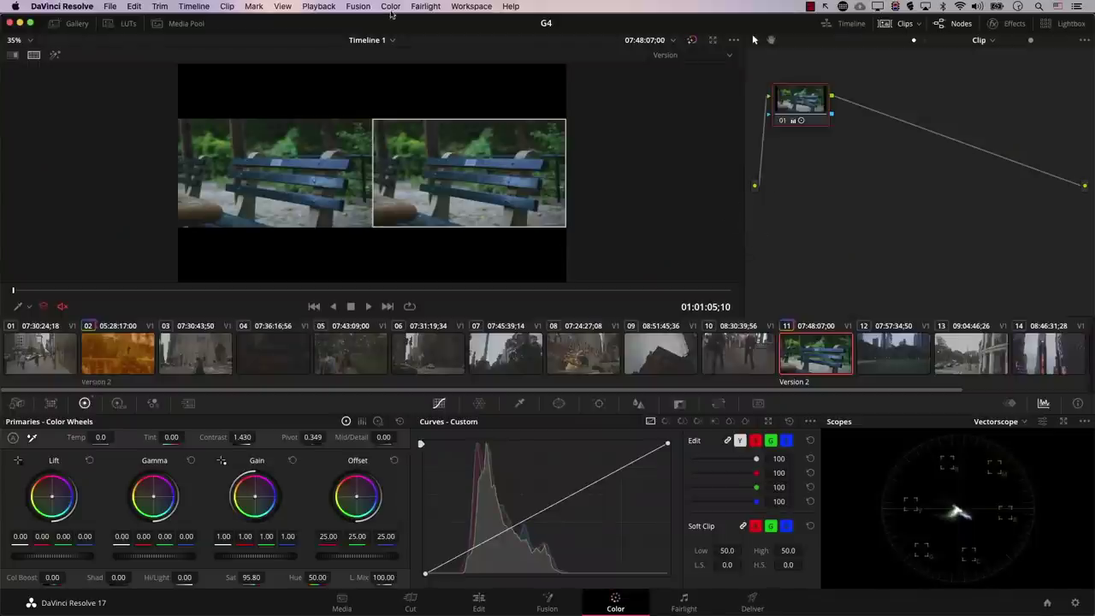
click(393, 7)
Step: Add serial node 02 with contrast 1.270 and pivot 0.555, previewing it full screen
mouse_move(401, 20)
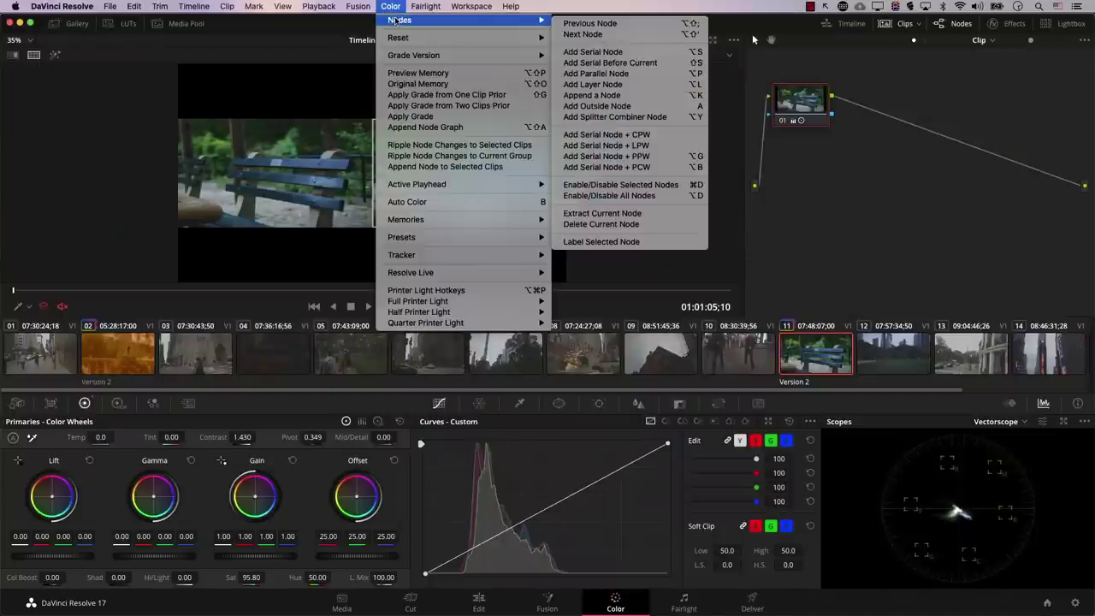
click(578, 54)
drag(243, 437, 339, 451)
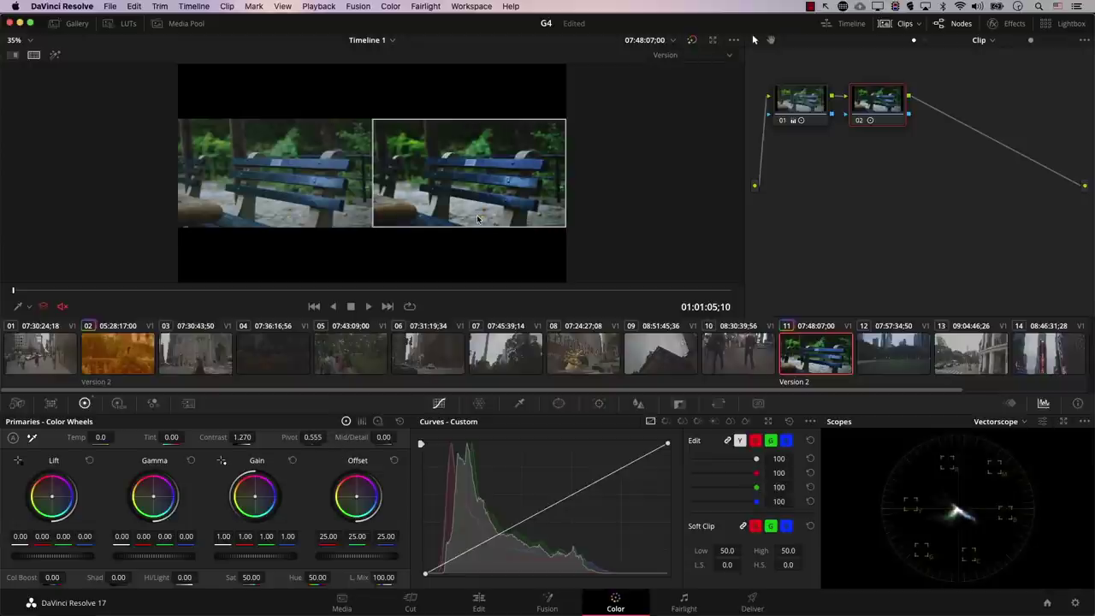
key(super+f)
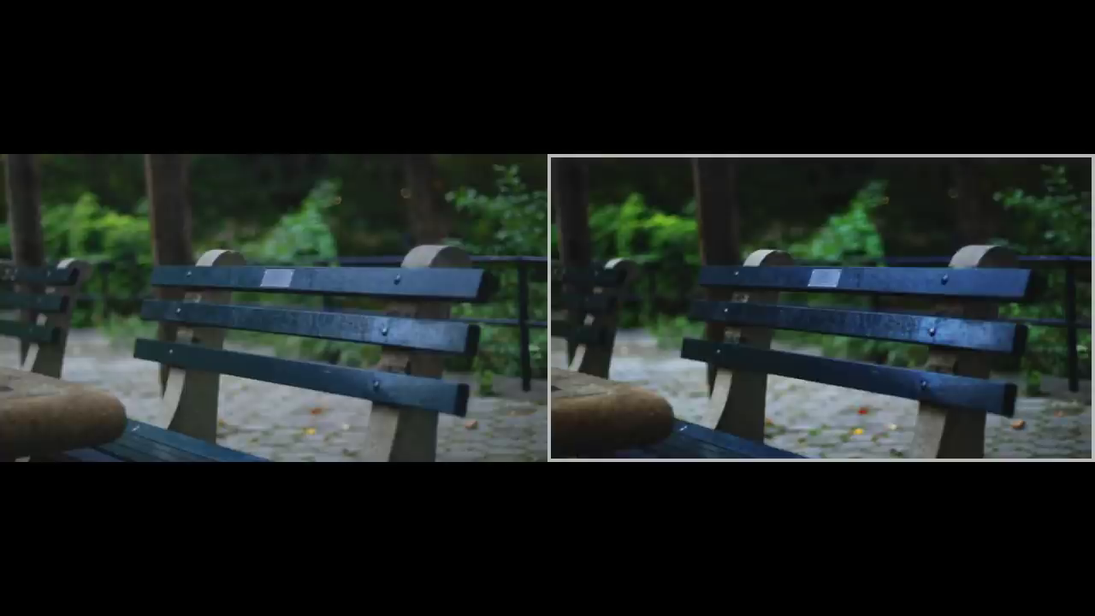
mouse_move(558, 333)
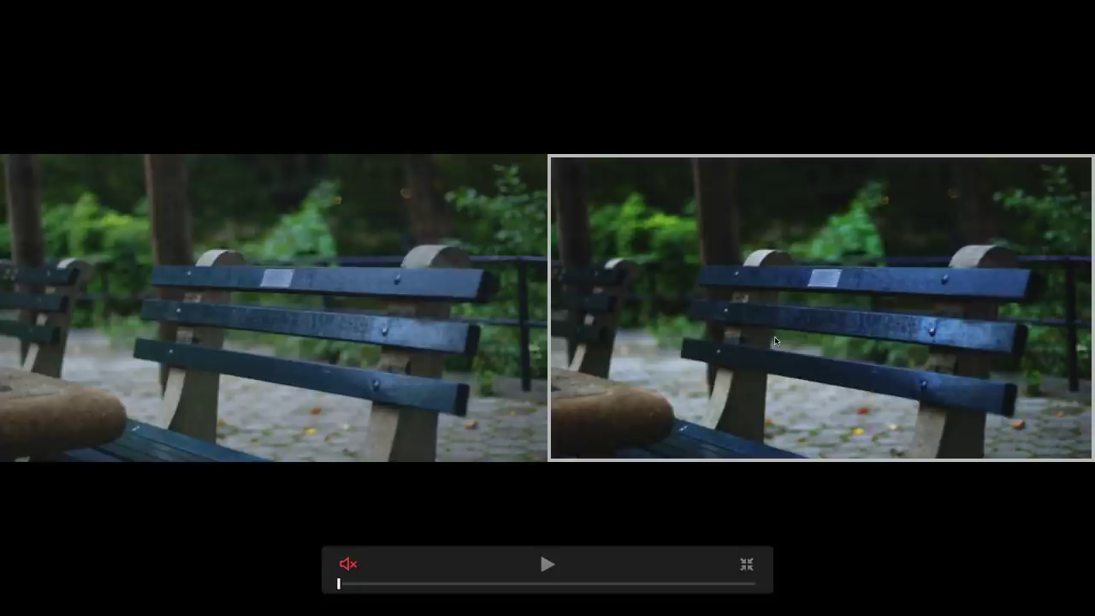
key(Escape)
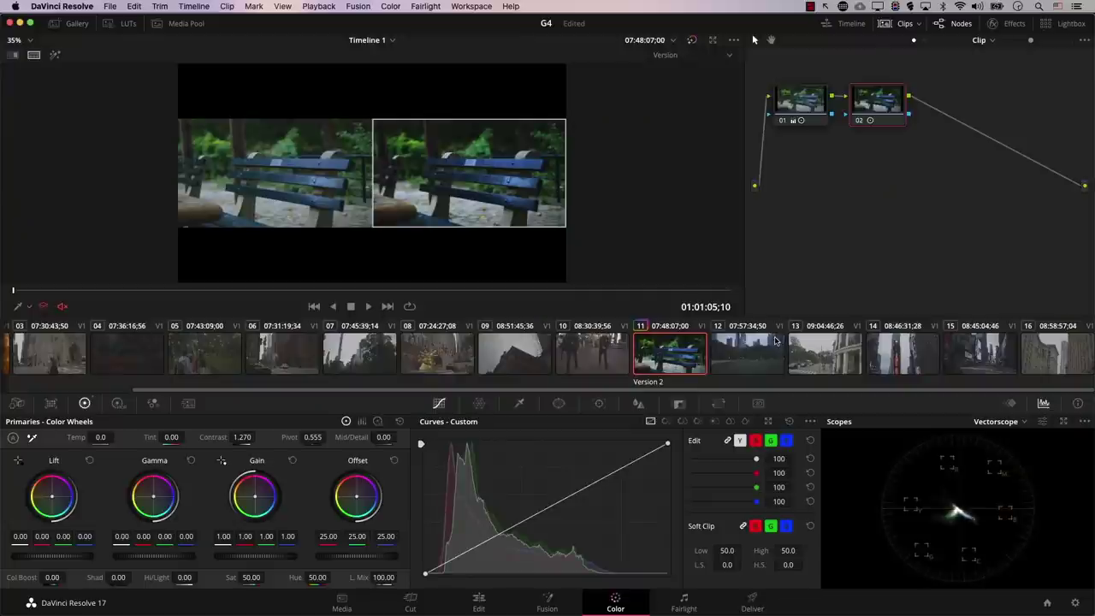
Step: Add Versions 3 and 4 with lower saturation, Version 4 at 37.40, and view all full screen
key(super+y)
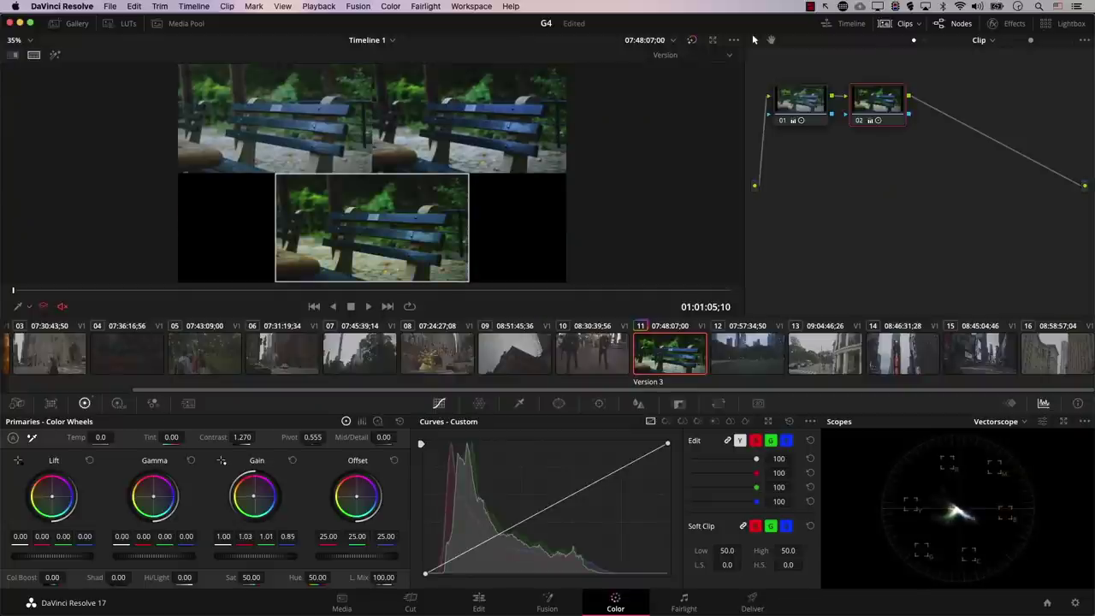
drag(249, 579, 231, 577)
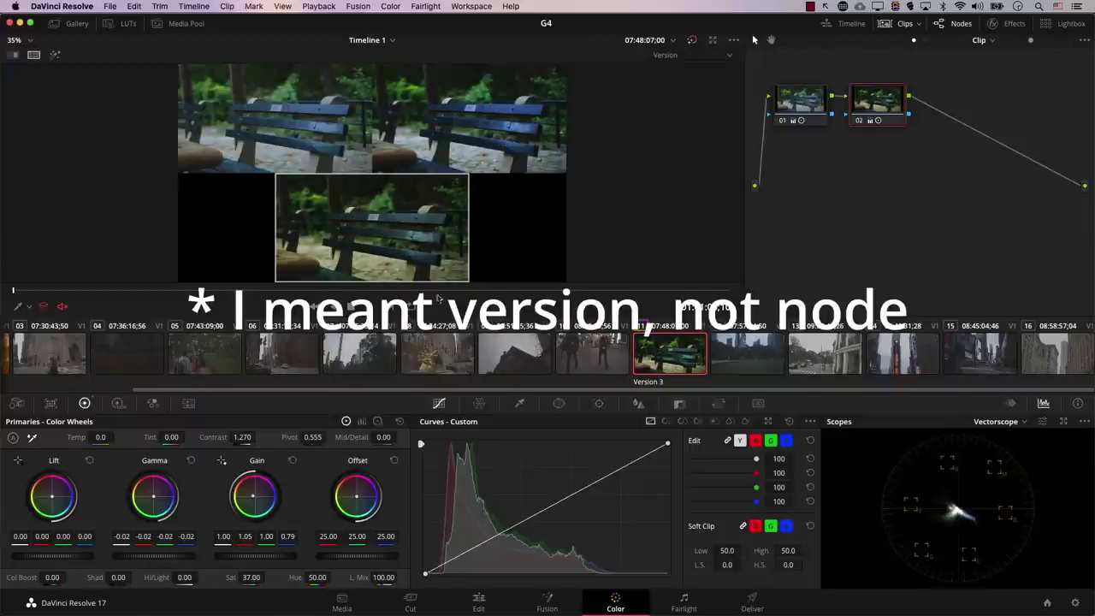
key(super+y)
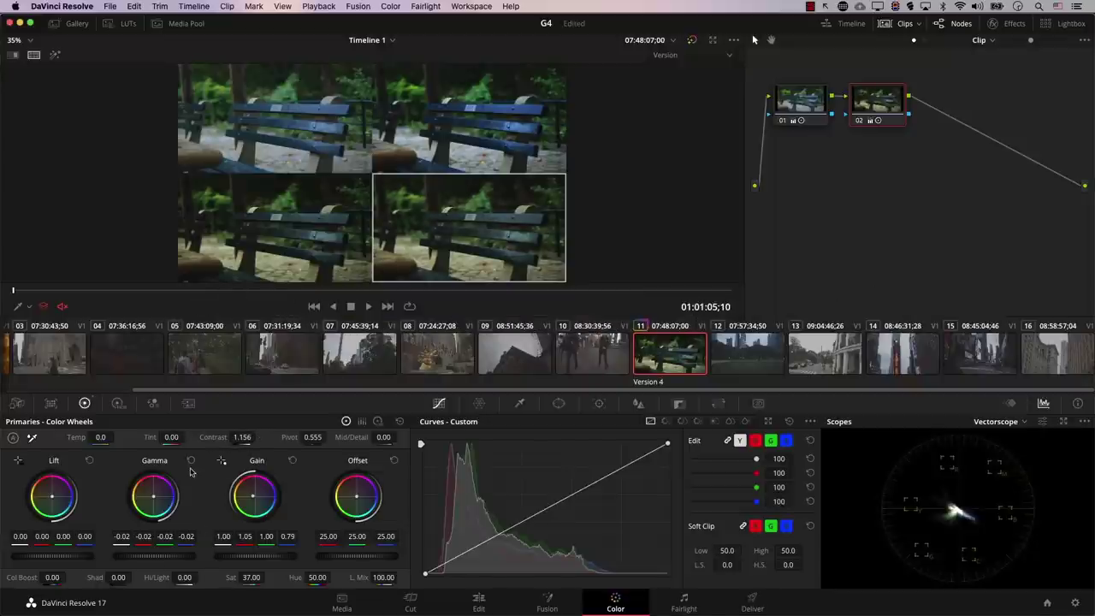
mouse_move(250, 580)
mouse_down()
mouse_move(212, 584)
mouse_move(256, 583)
mouse_up()
key(super+f)
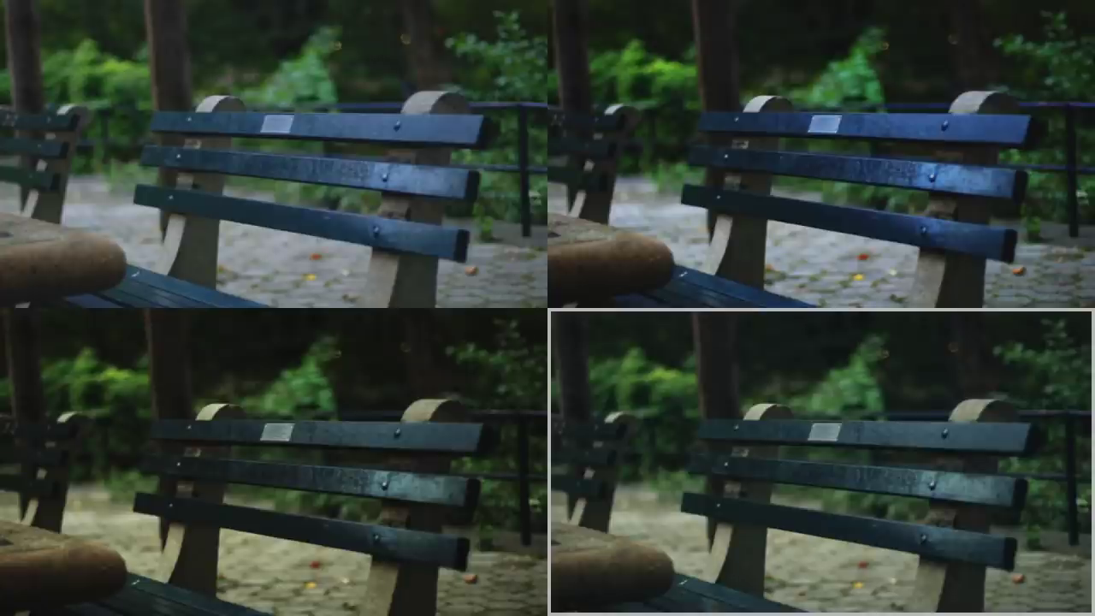
Step: Exit full-screen viewing back to the Color page's four-way version split
mouse_move(505, 167)
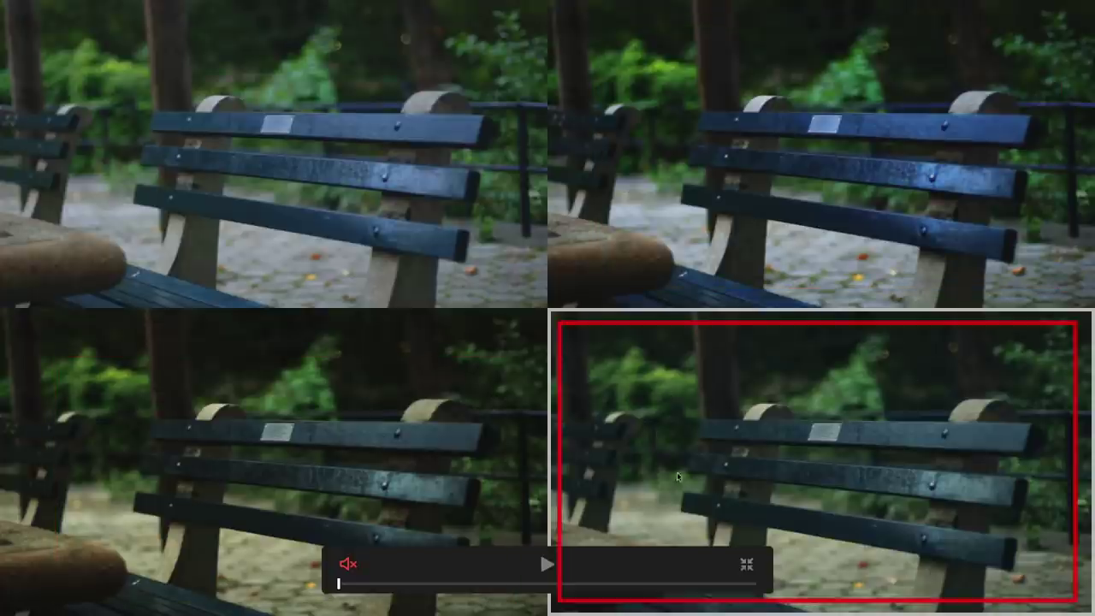
key(Escape)
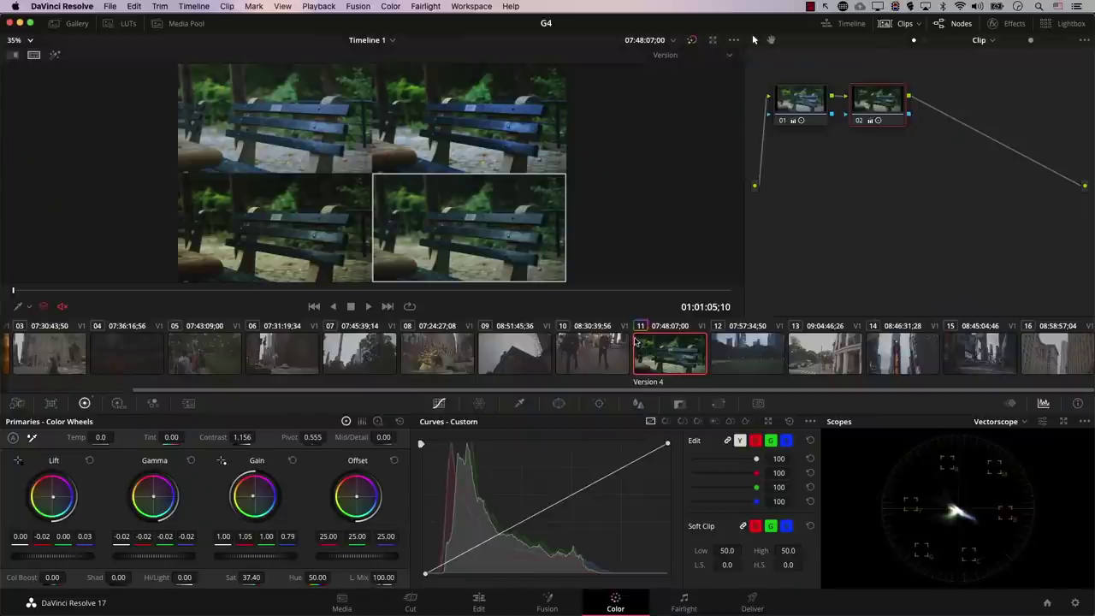
Step: Try deleting the current version, dismiss the warning, then load the bottom-left tile's Version 3
right_click(669, 354)
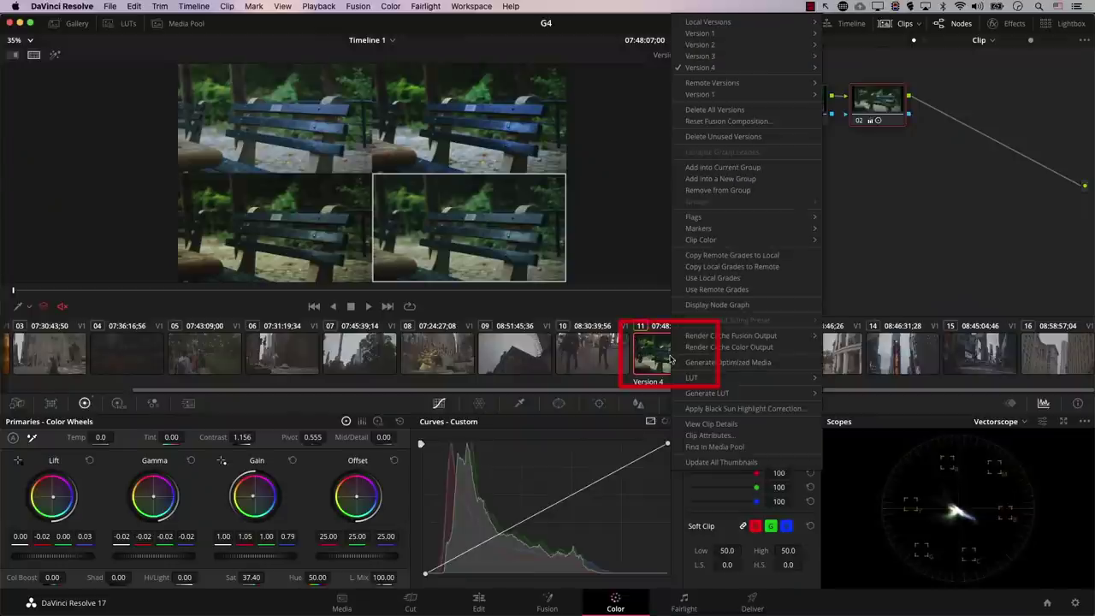
mouse_move(698, 68)
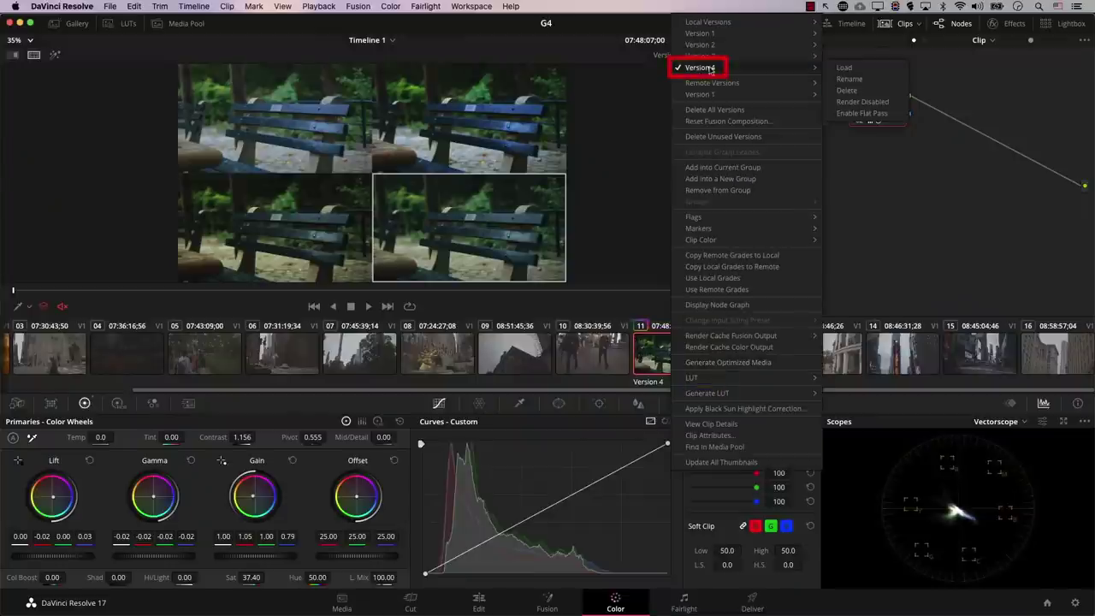
click(845, 90)
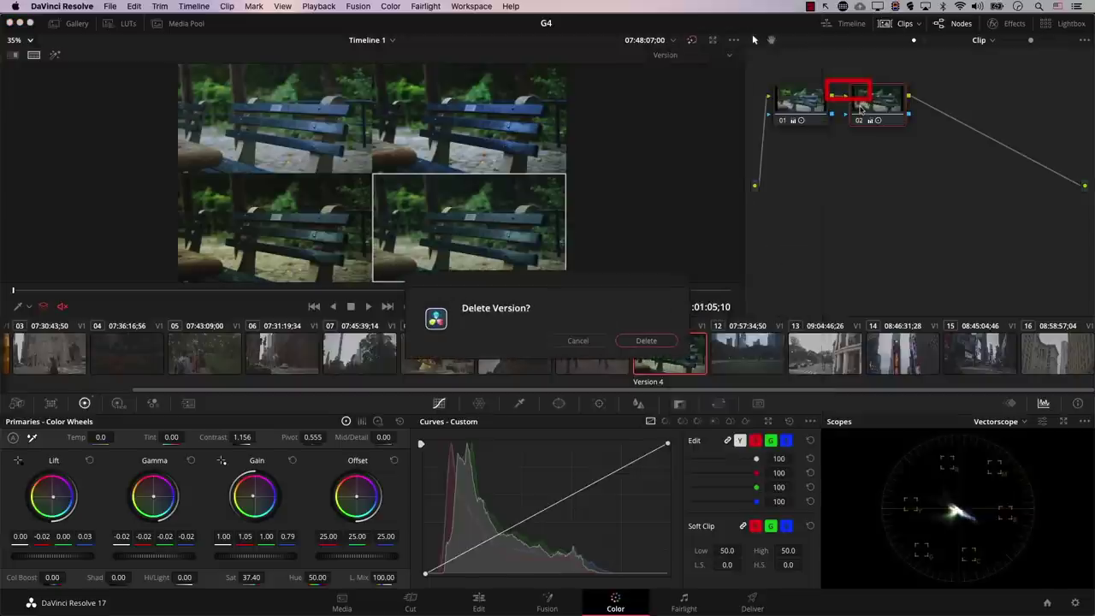
click(646, 340)
click(650, 351)
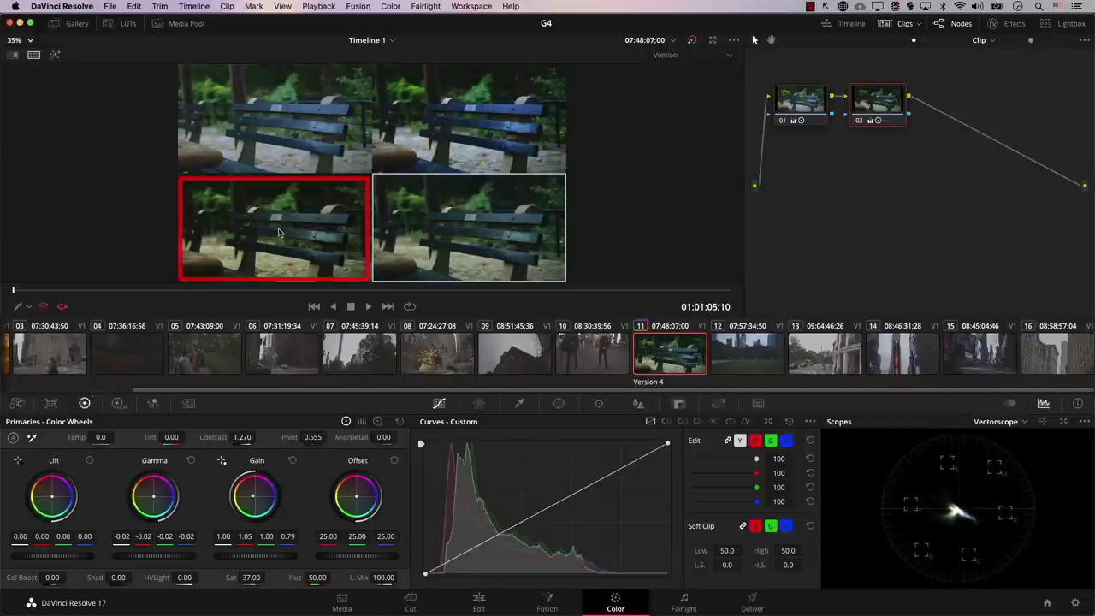
click(279, 231)
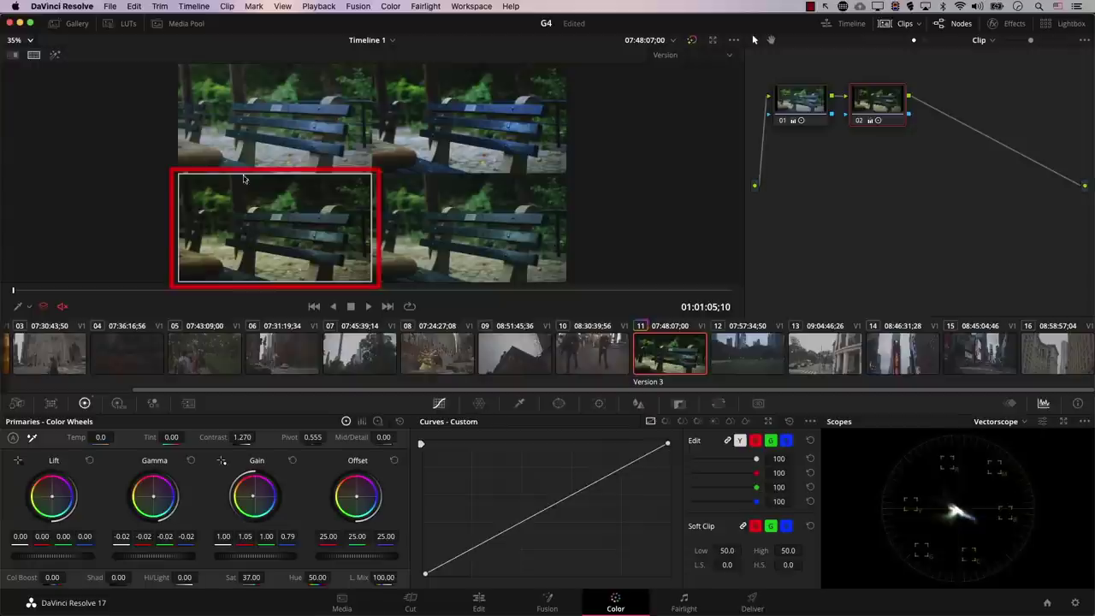
Step: Delete the bench clip's Version 4 and confirm, leaving Version 3 as the active grade
right_click(656, 360)
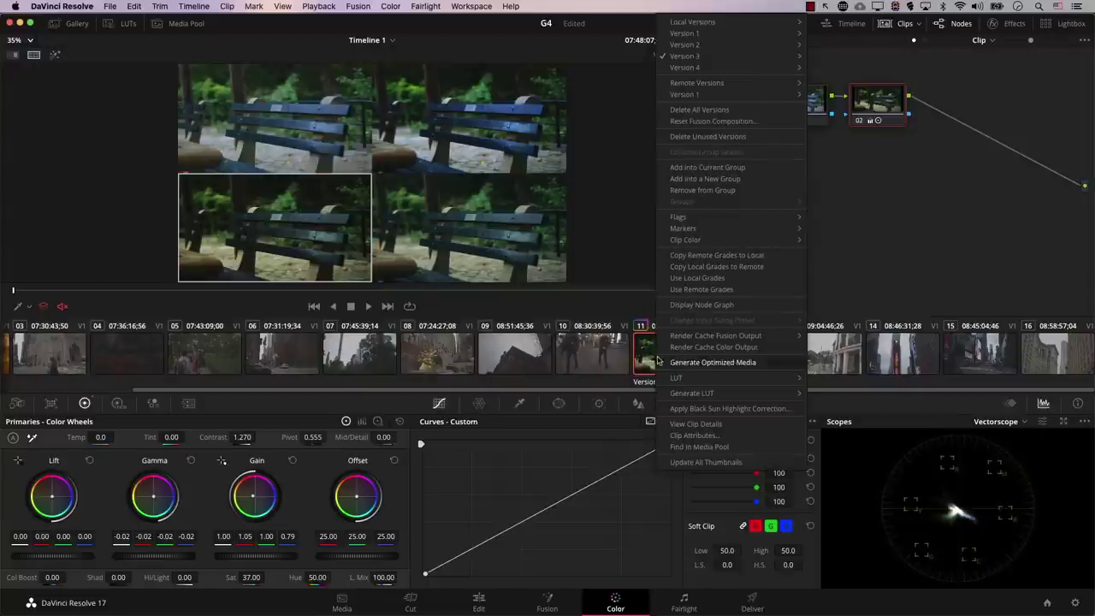
mouse_move(752, 68)
click(832, 90)
click(661, 342)
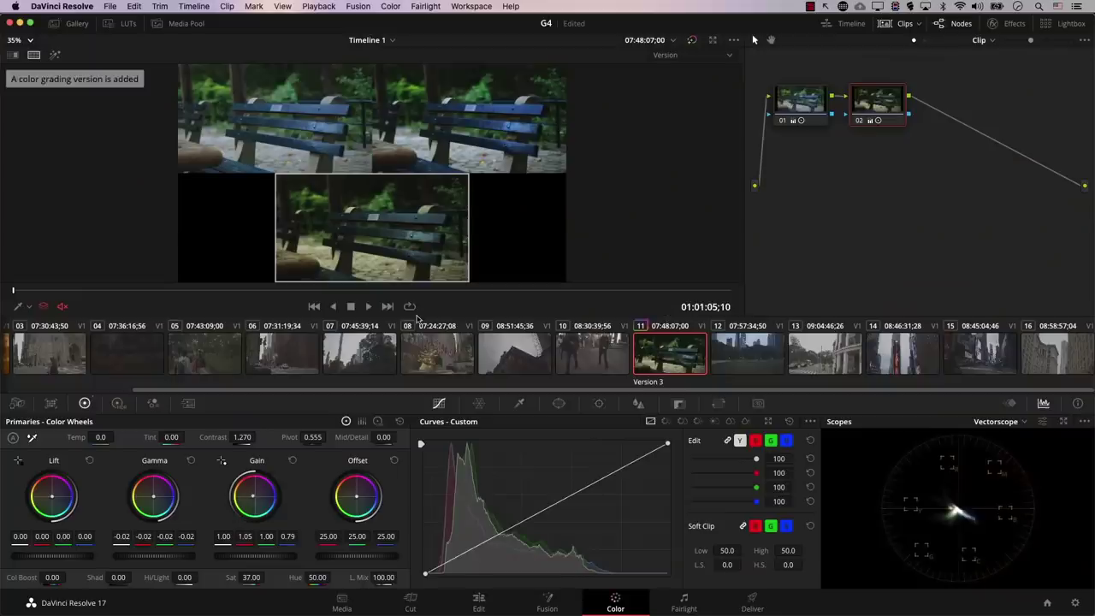
Step: Save versions with saturation 28.40 and warmer gamma, then saturation 22.00, with thumbnails hidden
key(super+y)
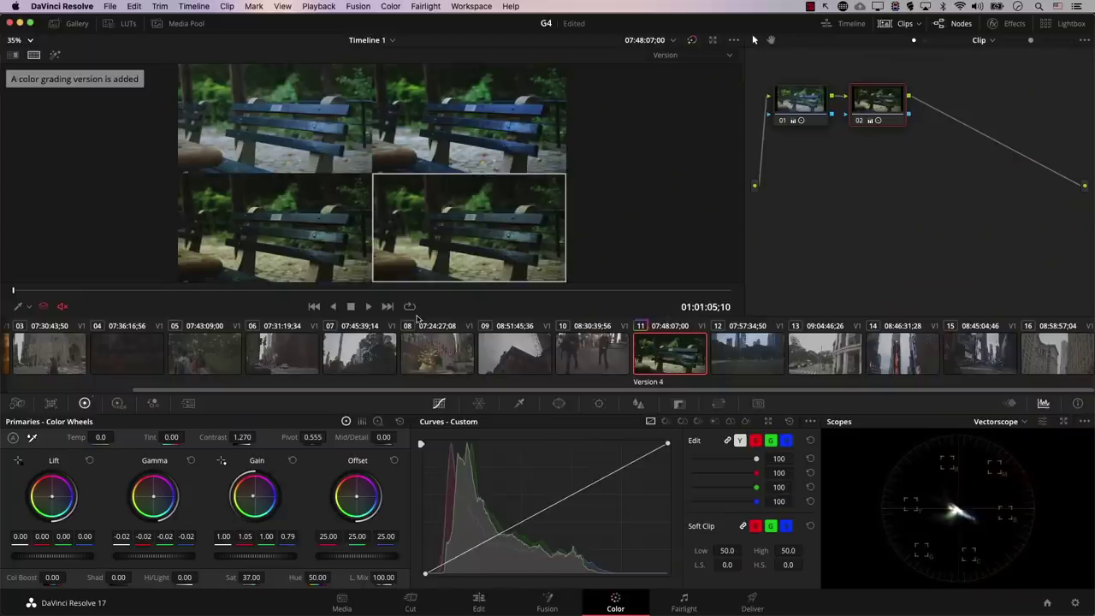
drag(249, 581, 224, 587)
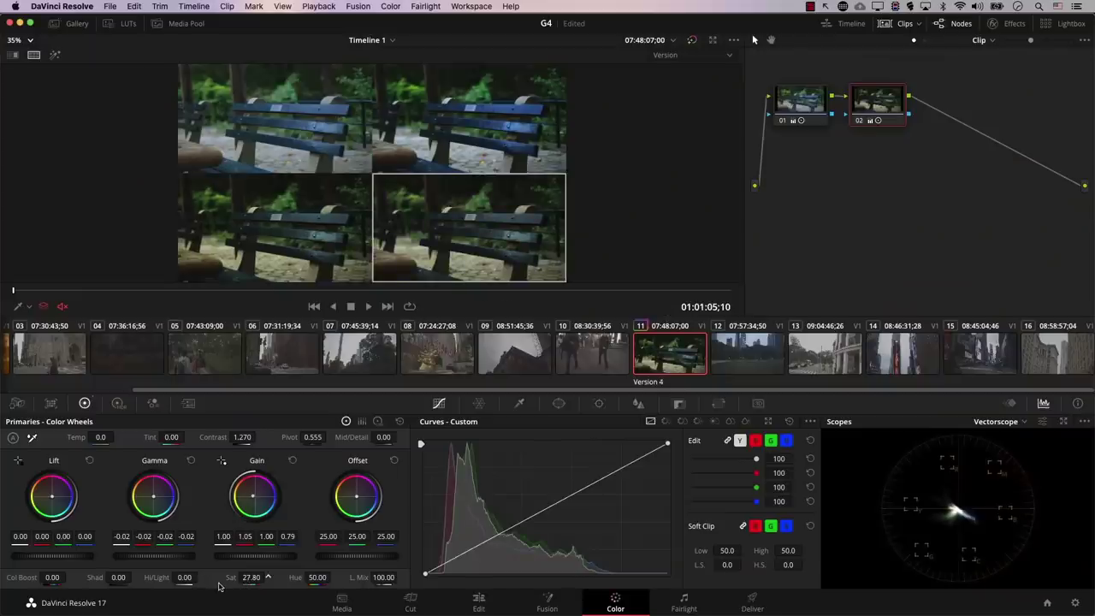
drag(172, 518, 166, 522)
key(super+y)
click(883, 25)
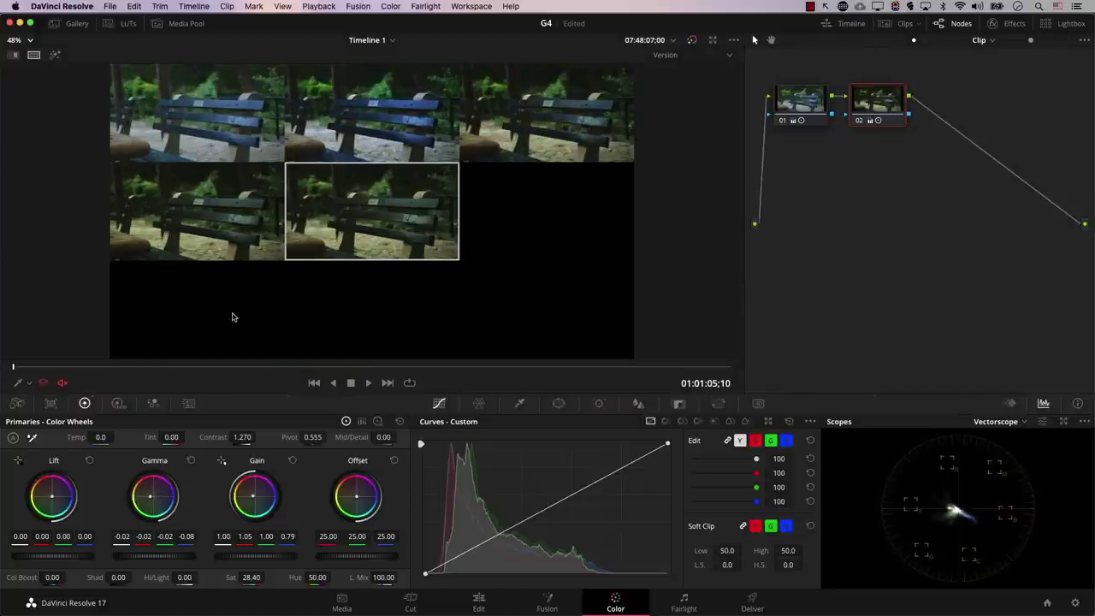
drag(251, 577, 221, 579)
key(super+y)
Step: Add versions with contrast 1.154 and shifted offset, a bluer gamma, and a bluer gain
drag(243, 442, 220, 450)
drag(357, 497, 336, 491)
key(ctrl+y)
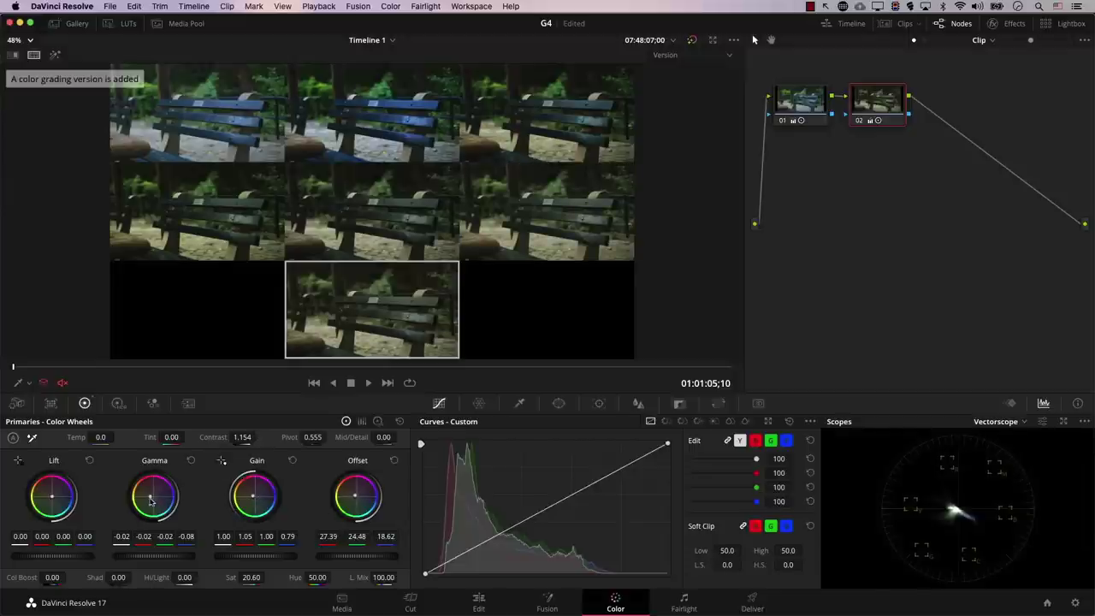
drag(156, 501, 132, 477)
key(ctrl+y)
drag(253, 496, 257, 502)
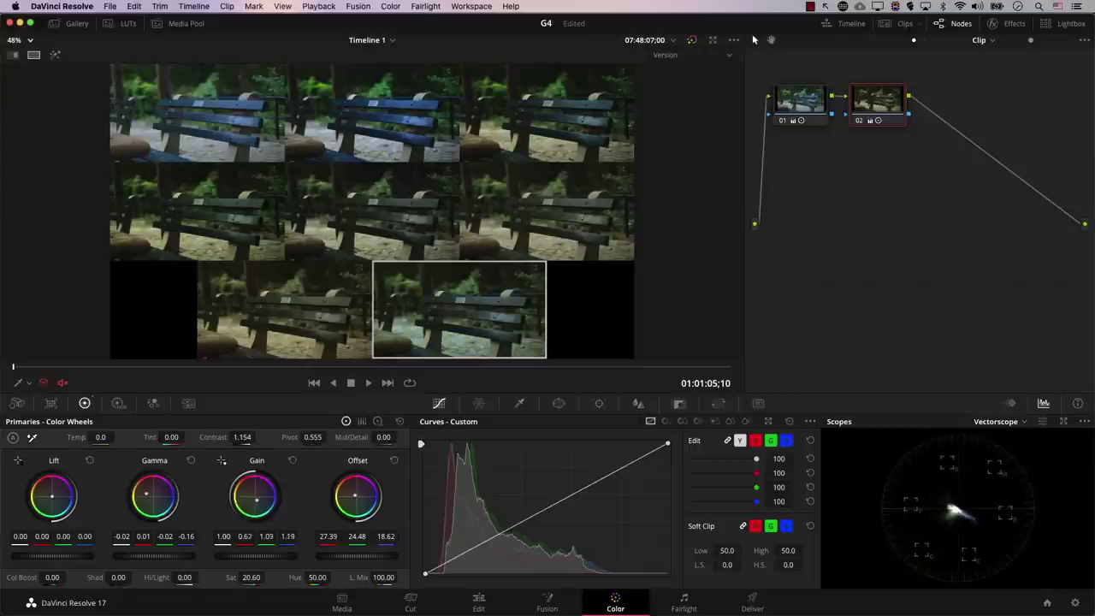
key(ctrl+y)
Step: Warm the offset, raise contrast to 1.316, and show the nine-version grid full screen
drag(355, 501, 341, 495)
drag(243, 437, 309, 437)
key(ctrl+f)
Step: Pick the middle-left grade tile in the full-screen grid, then leave full screen
mouse_move(546, 139)
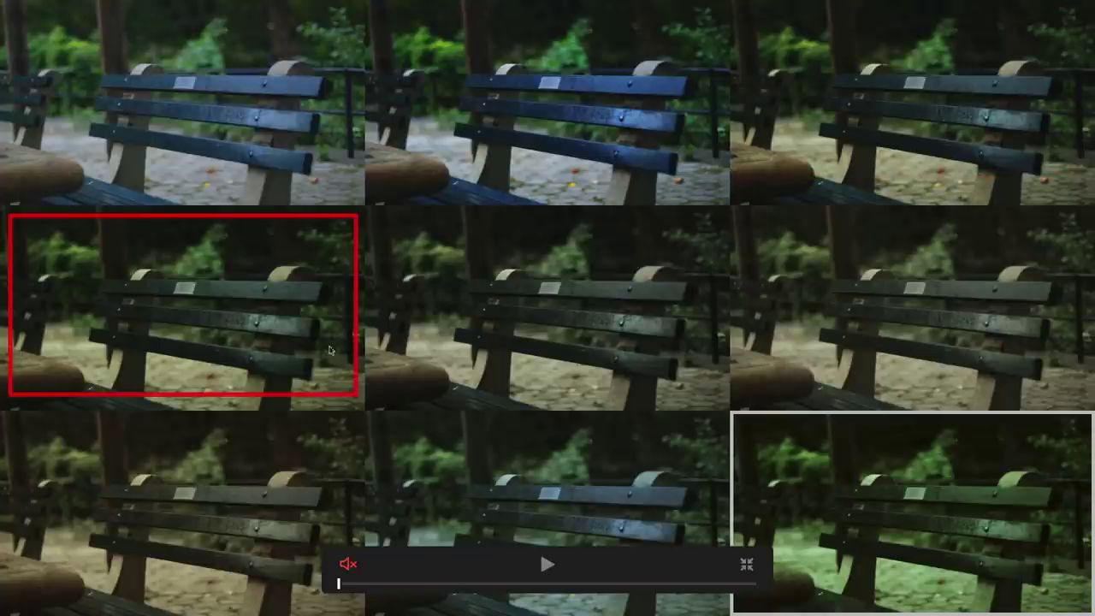
click(237, 330)
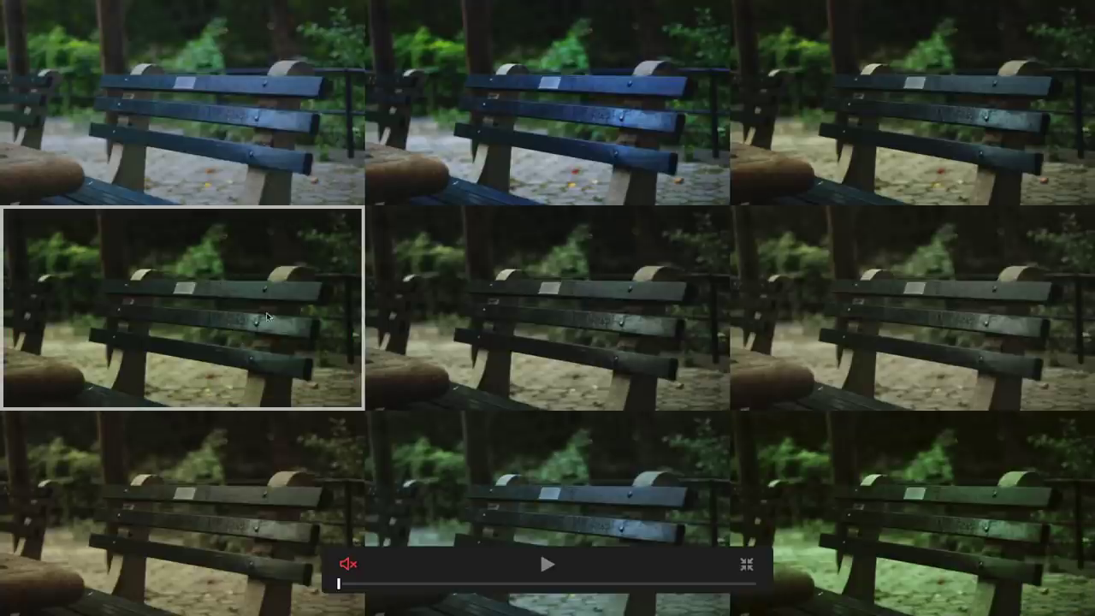
key(Escape)
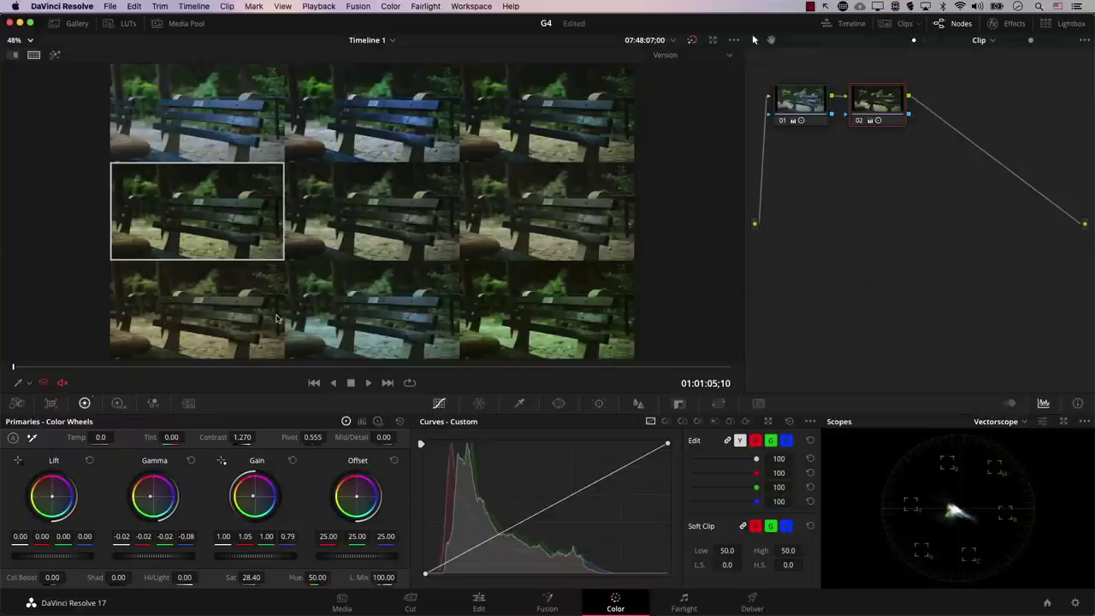
Step: Switch off the split-screen version grid and move to the ungraded street-corner clip
click(35, 55)
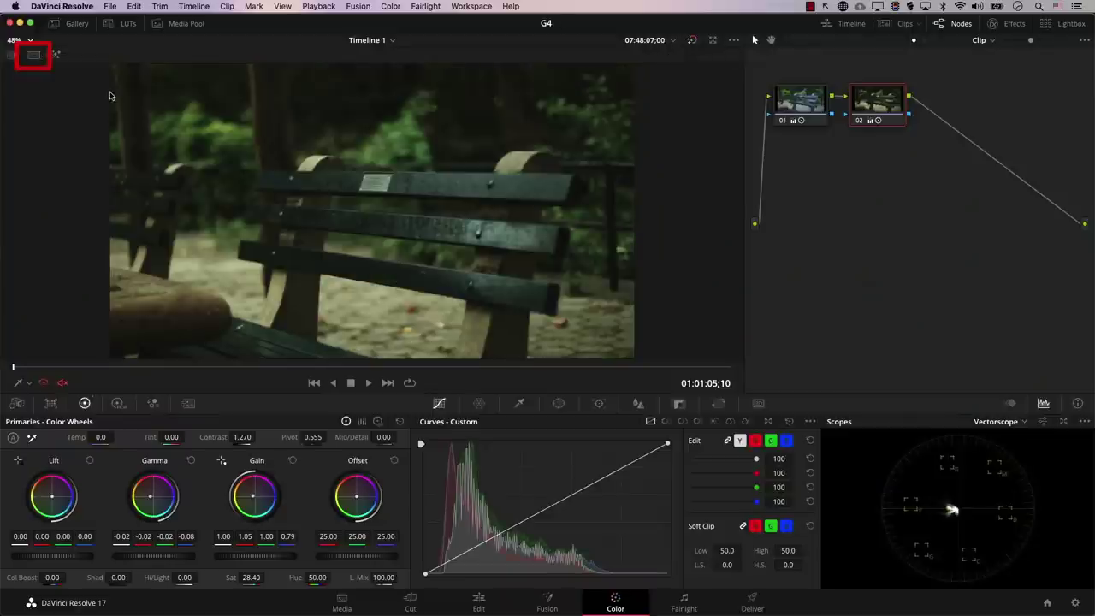
click(397, 368)
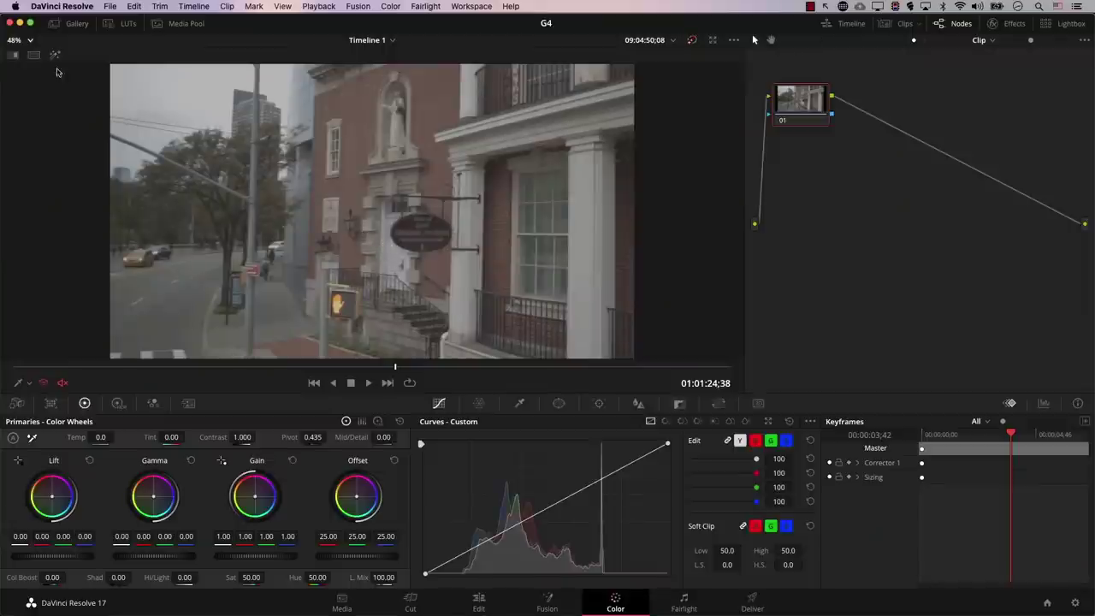
Step: Enable split screen, save street-clip versions at contrast 1.300 and 1.444, and view them full screen
click(33, 54)
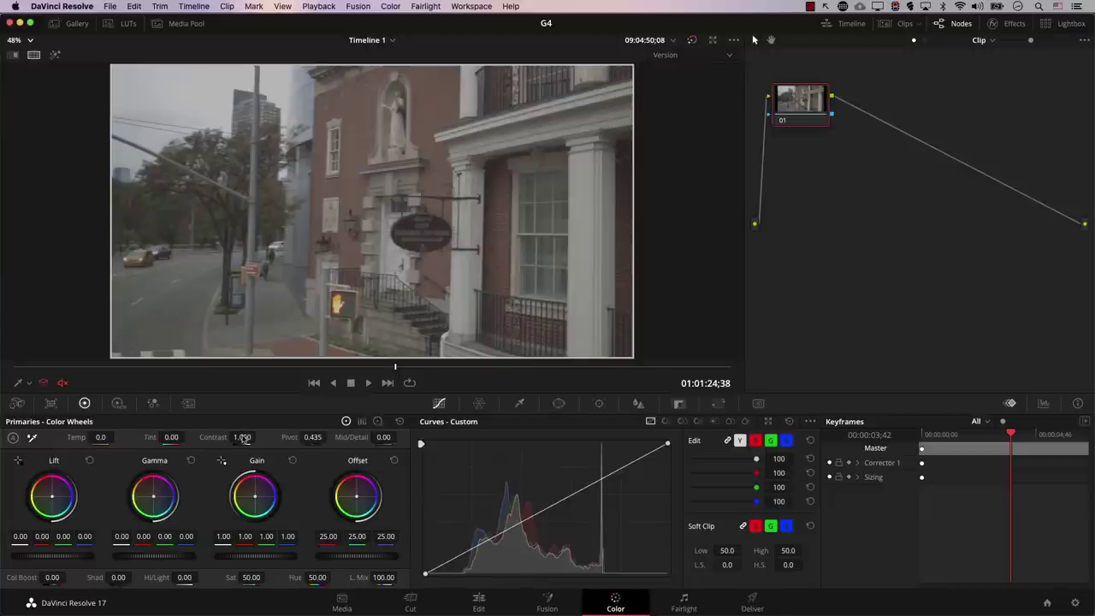
drag(242, 439, 322, 441)
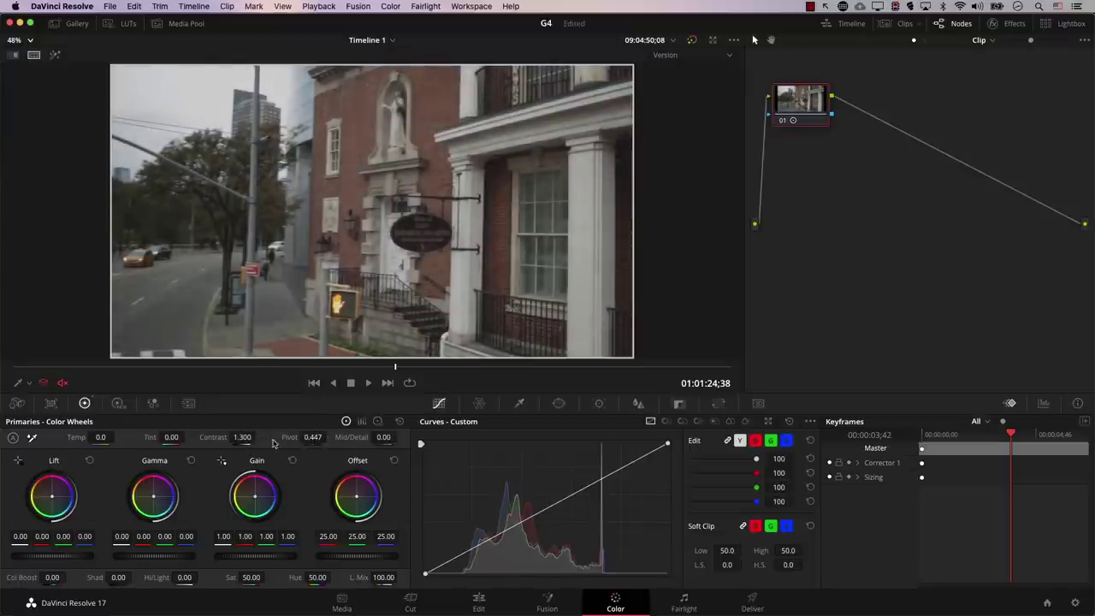
key(ctrl+alt+w)
drag(248, 440, 278, 441)
key(ctrl+y)
key(ctrl+y)
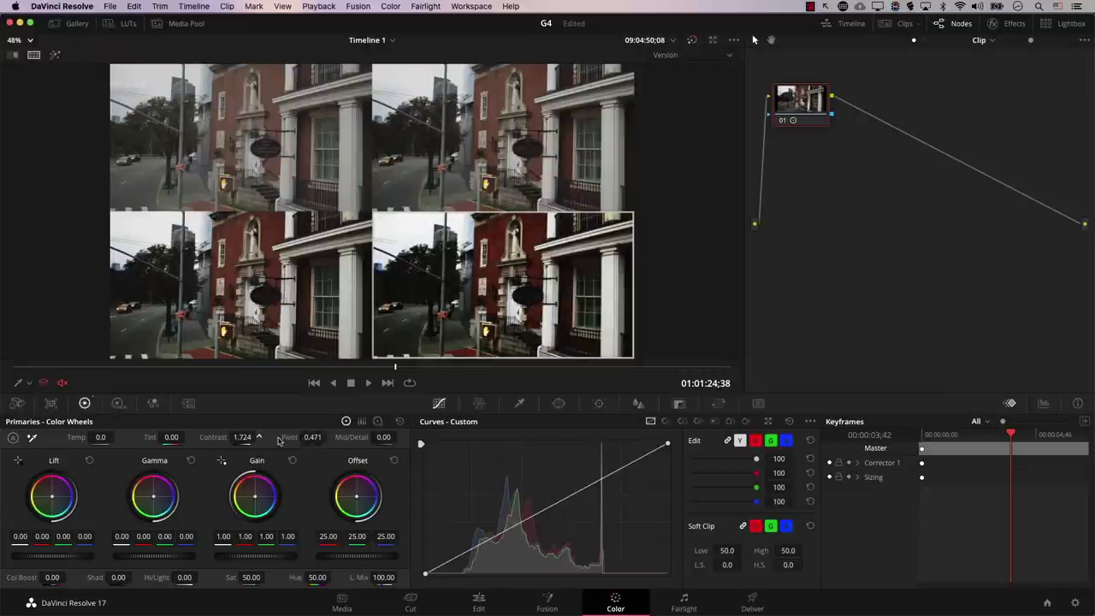
key(super+f)
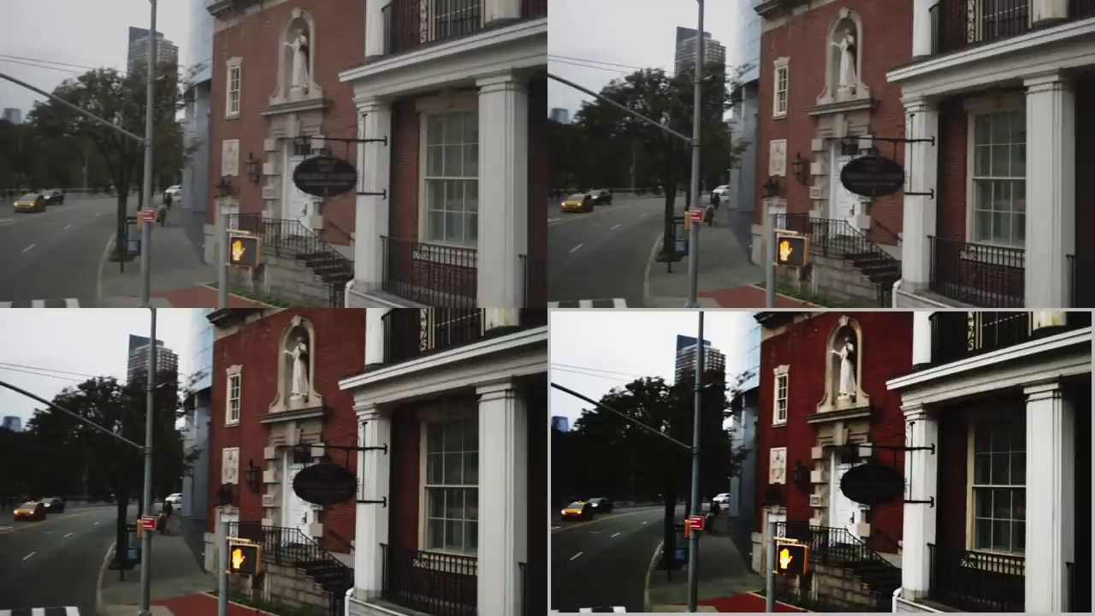
Step: Add versions with raised pivot, then contrast 1.558 and pivot 0.50, and view all six full screen
mouse_move(318, 396)
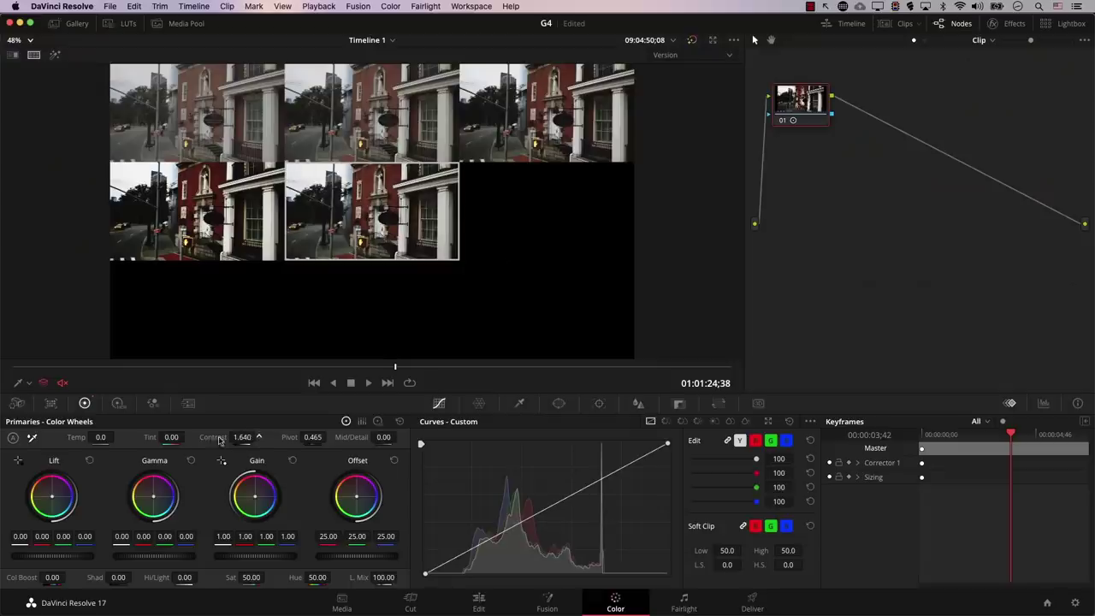
drag(219, 440, 224, 440)
drag(313, 437, 347, 441)
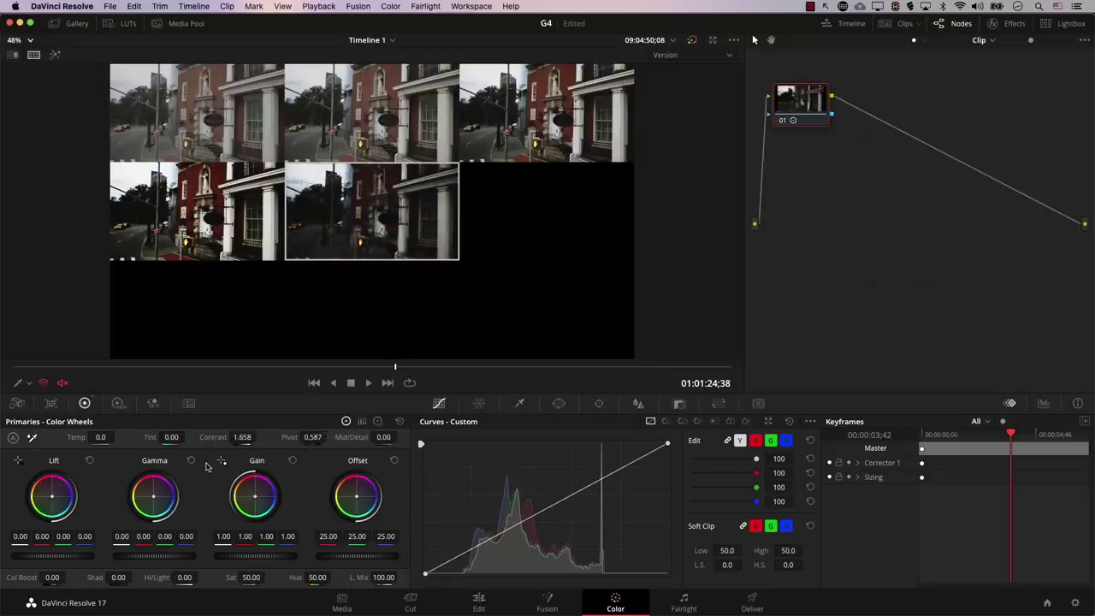
key(super+y)
drag(235, 440, 206, 443)
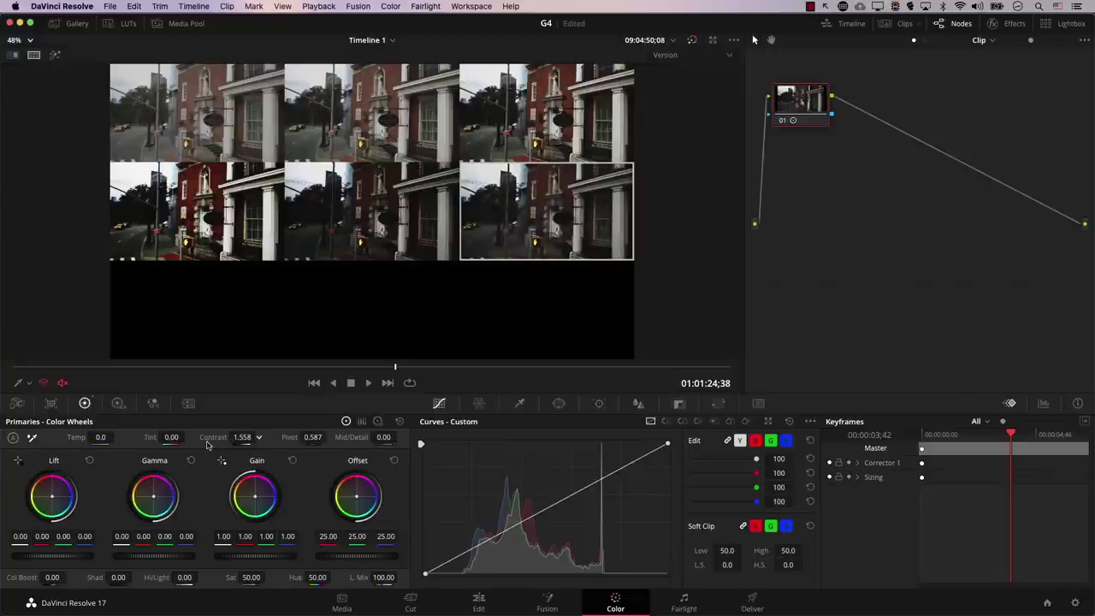
drag(312, 437, 285, 447)
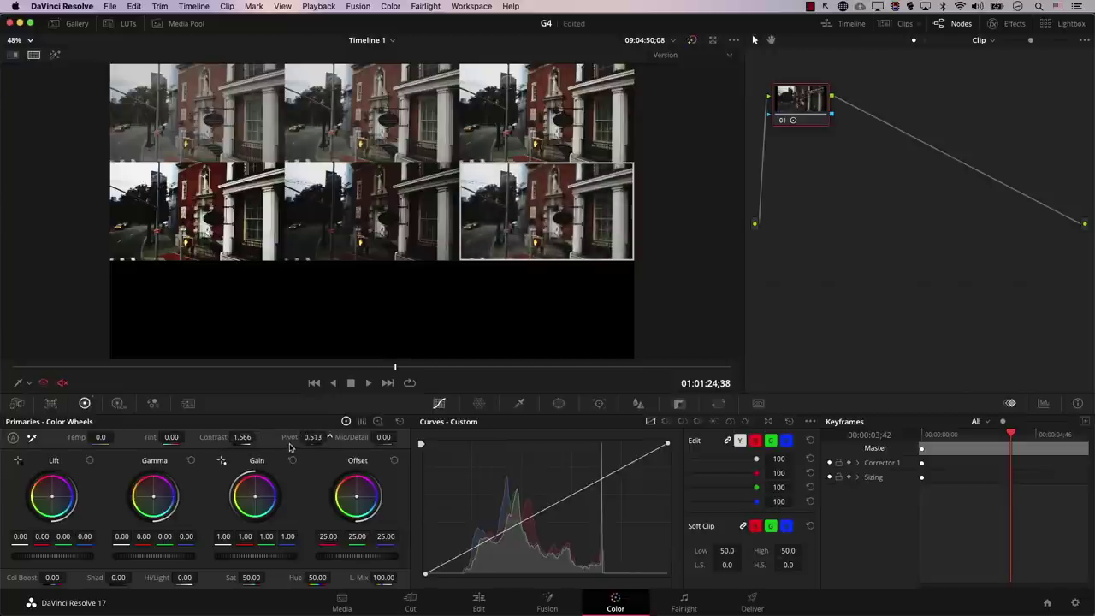
key(super+f)
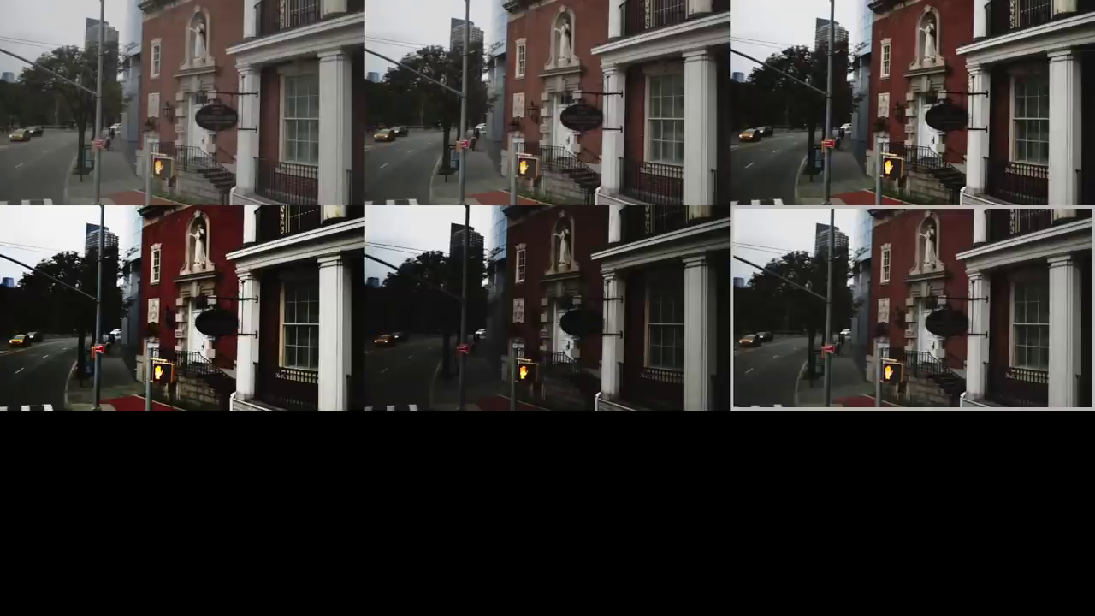
mouse_move(639, 183)
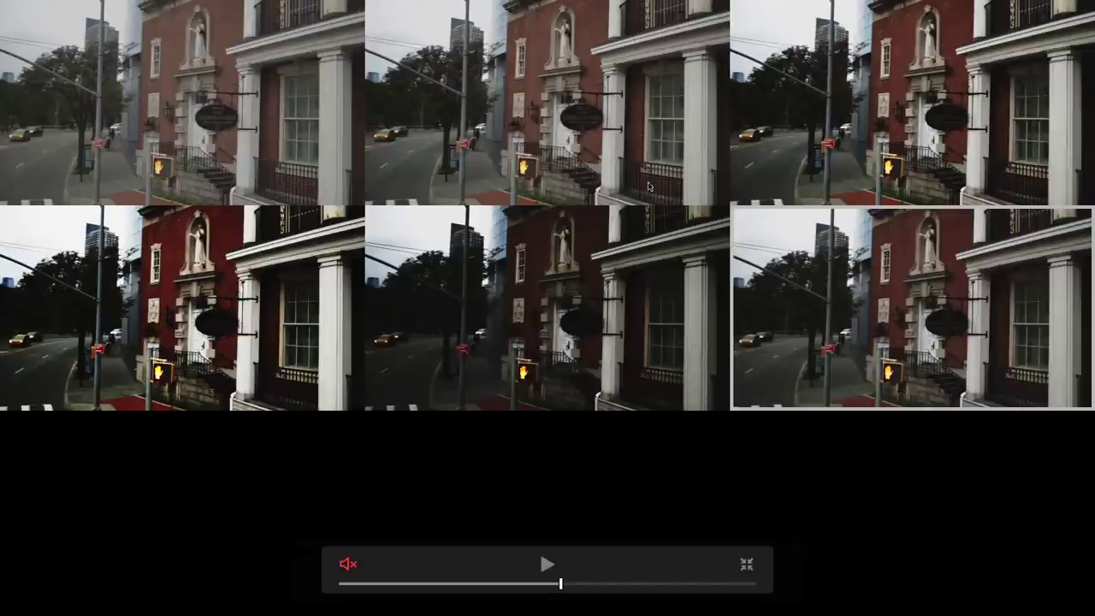